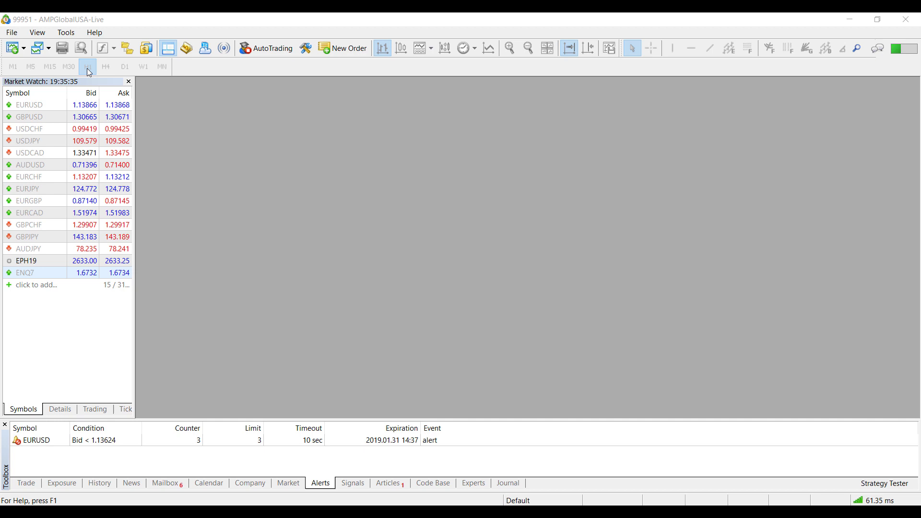
- Make sure the Market Watch panel is showing after glancing through the File menu
{"action": "left_click", "coordinate": [12, 32]}
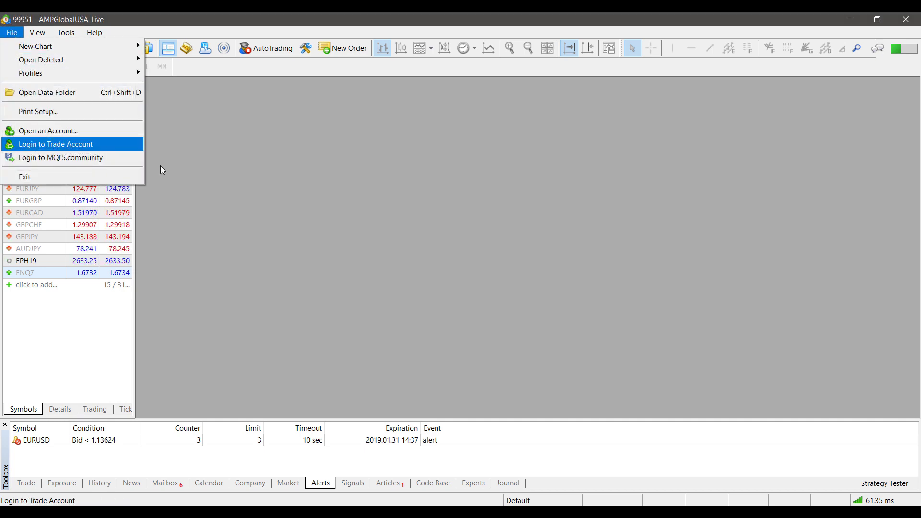
{"action": "left_click", "coordinate": [231, 197]}
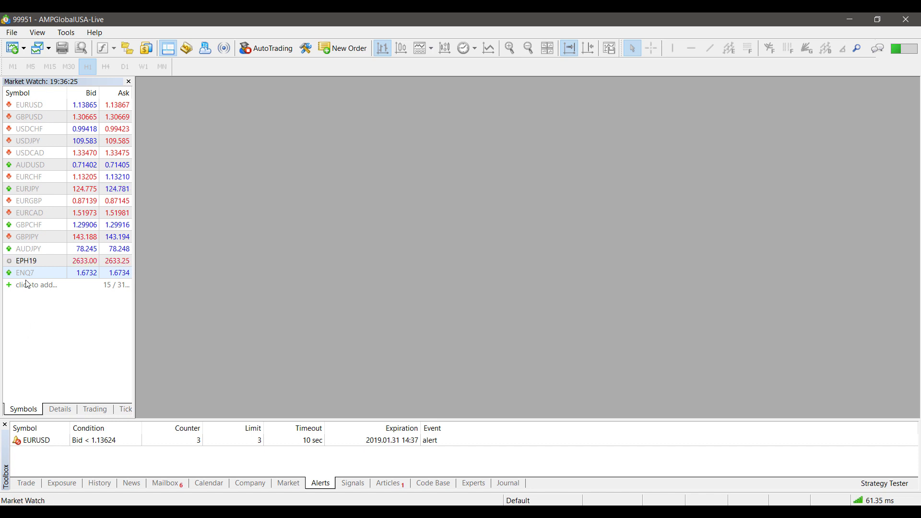
{"action": "left_click", "coordinate": [40, 34]}
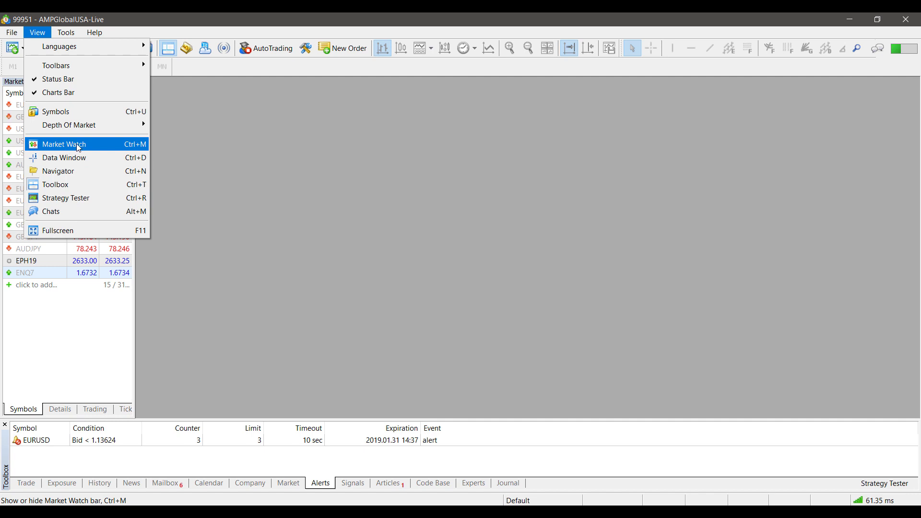
{"action": "left_click", "coordinate": [73, 316]}
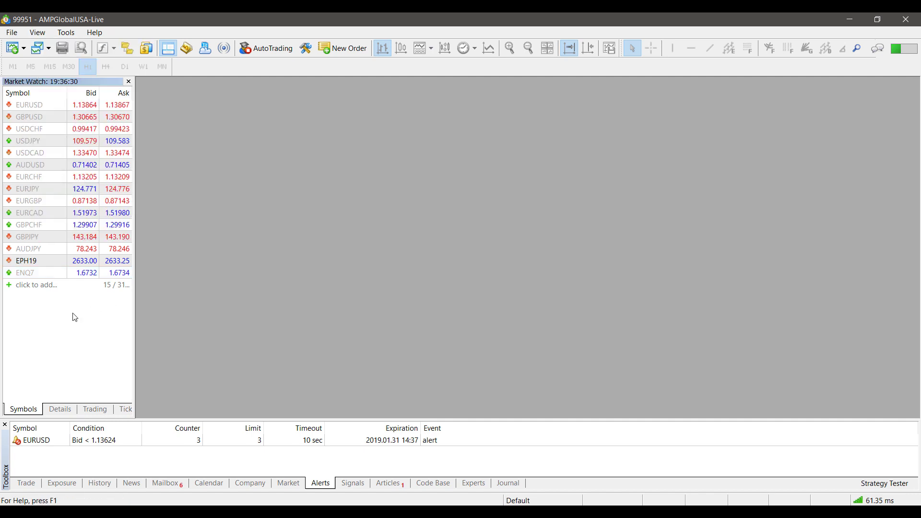
{"action": "left_click", "coordinate": [38, 286]}
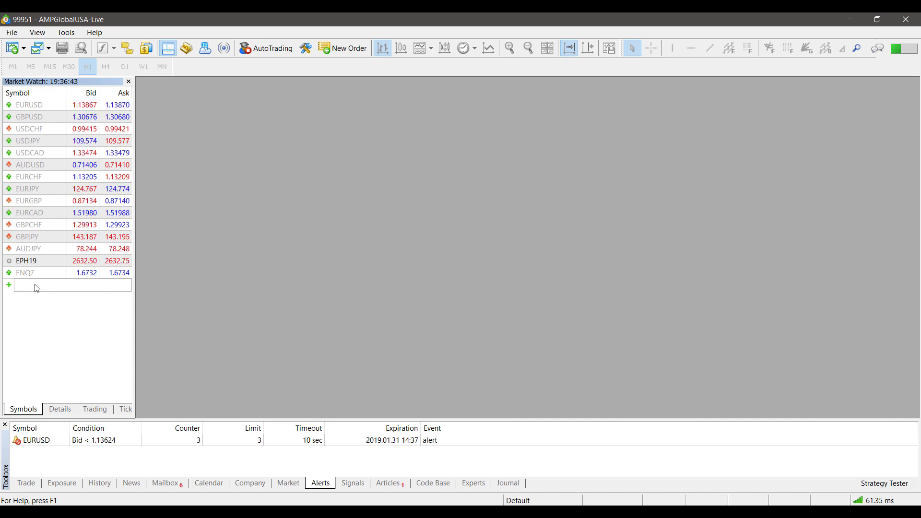
{"action": "type", "text": "@"}
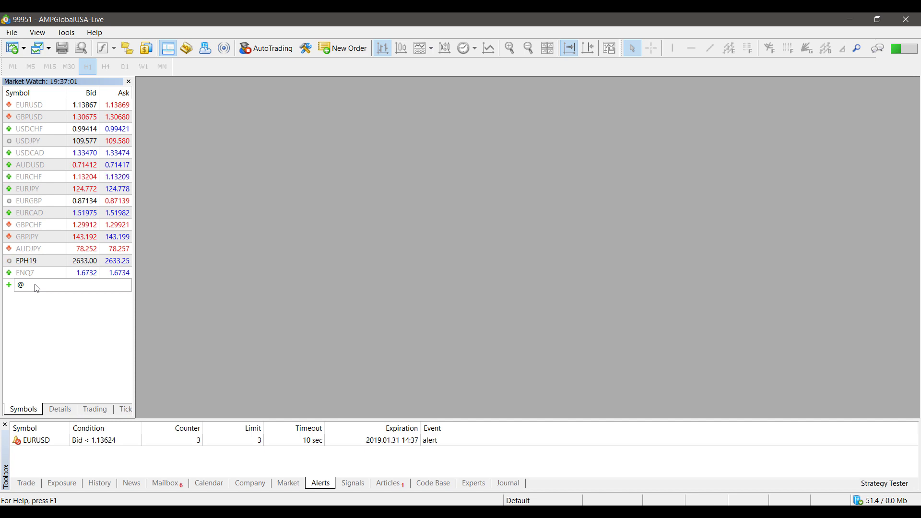
{"action": "type", "text": "EN"}
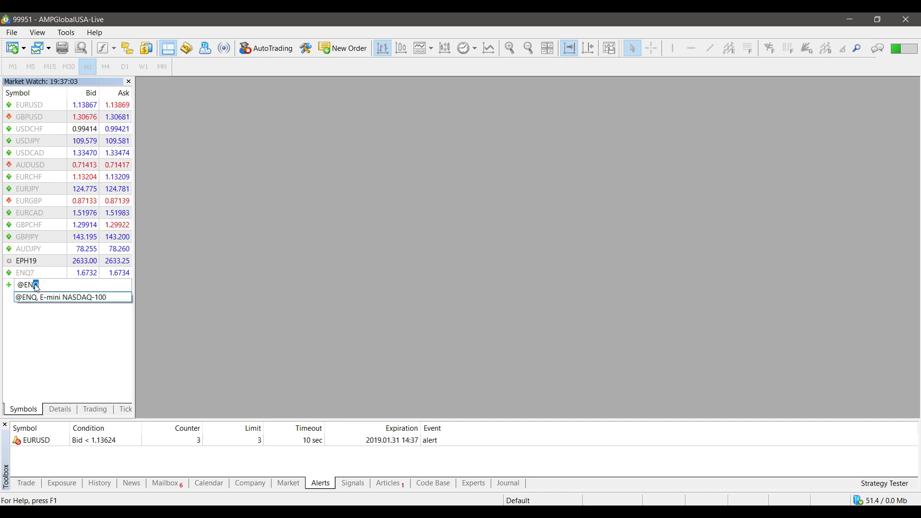
{"action": "type", "text": "Q"}
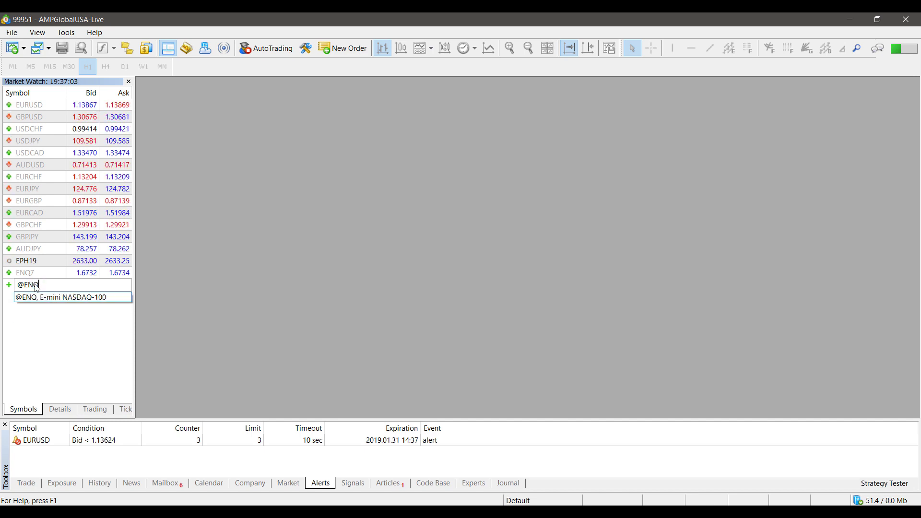
{"action": "left_click", "coordinate": [76, 295]}
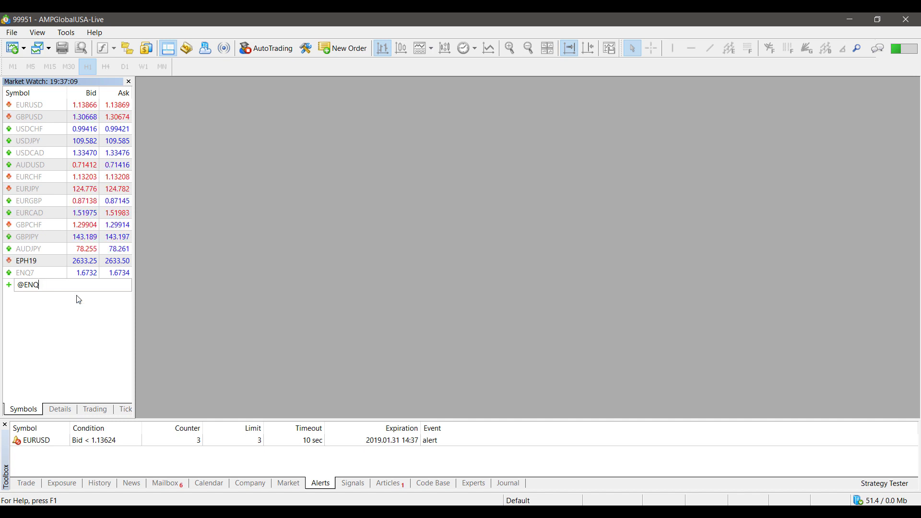
{"action": "key", "text": "Return"}
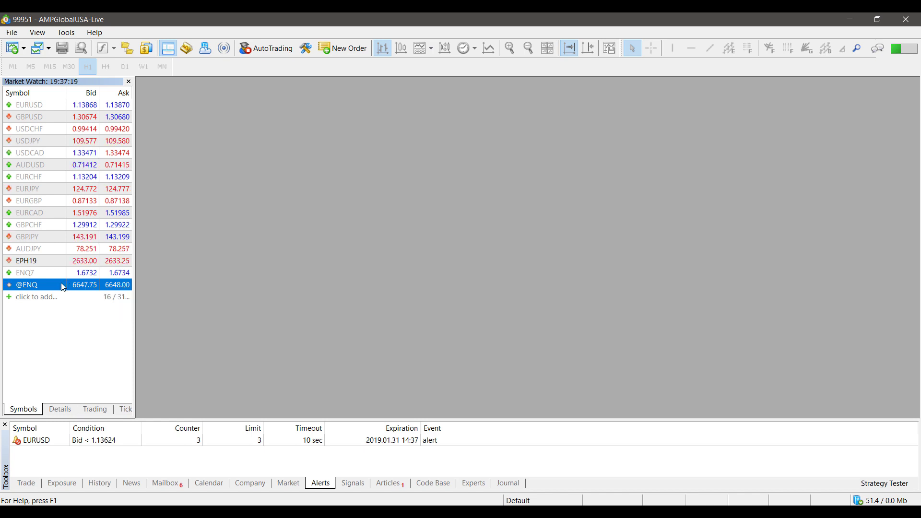
{"action": "right_click", "coordinate": [63, 286]}
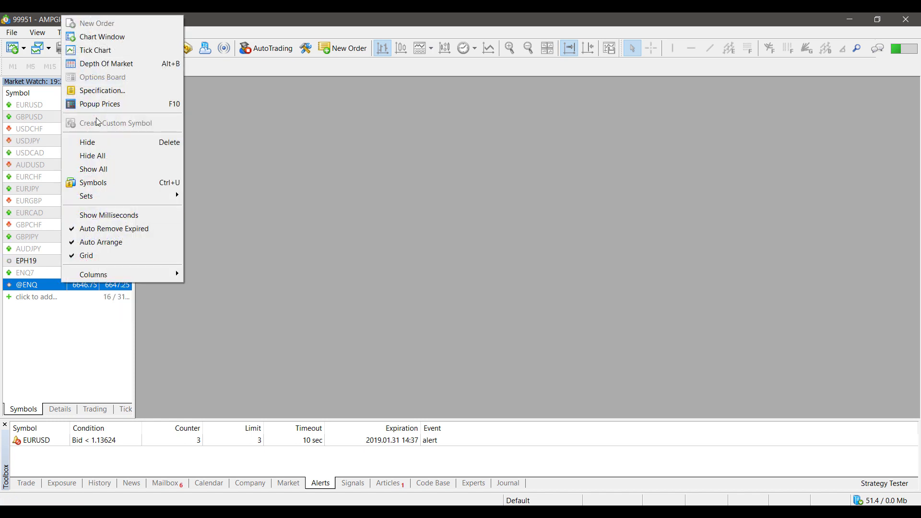
{"action": "left_click", "coordinate": [107, 38]}
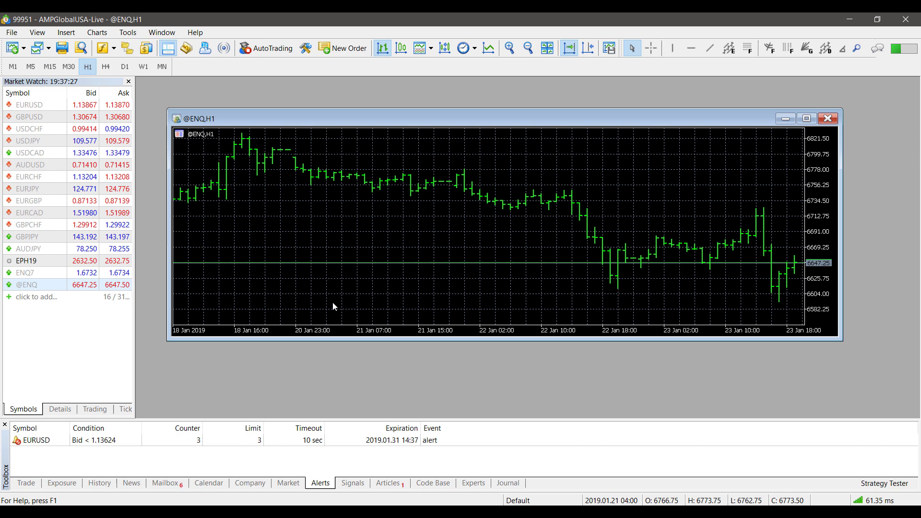
{"action": "right_click", "coordinate": [368, 280]}
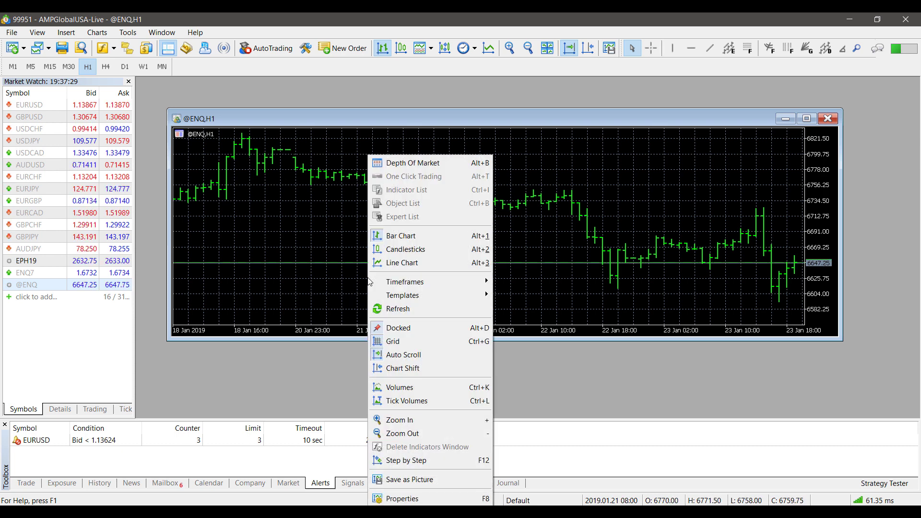
{"action": "mouse_move", "coordinate": [485, 281]}
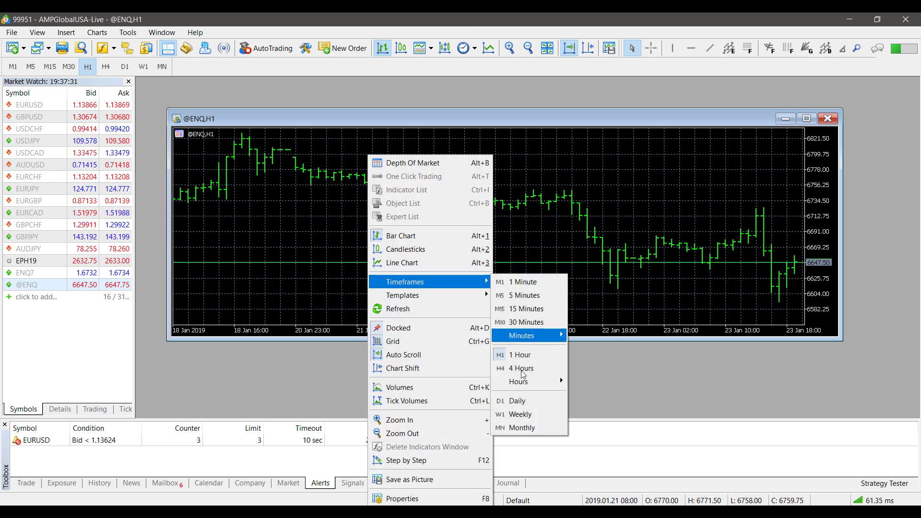
{"action": "left_click", "coordinate": [522, 428]}
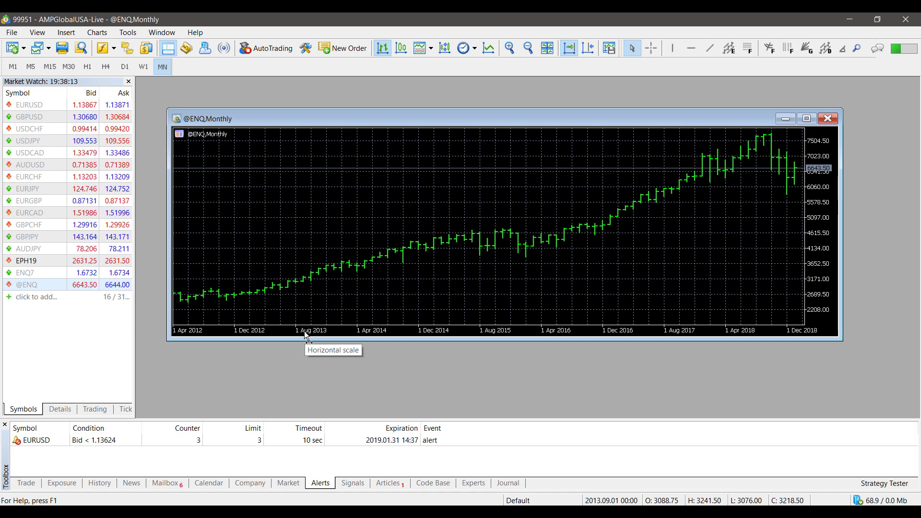
{"action": "left_click_drag", "start_coordinate": [304, 331], "coordinate": [183, 334]}
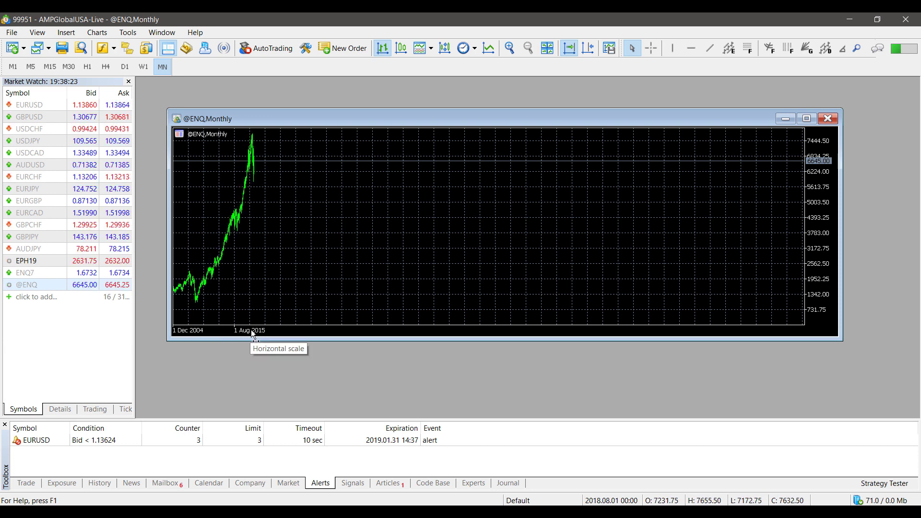
{"action": "left_click_drag", "start_coordinate": [251, 329], "coordinate": [227, 332]}
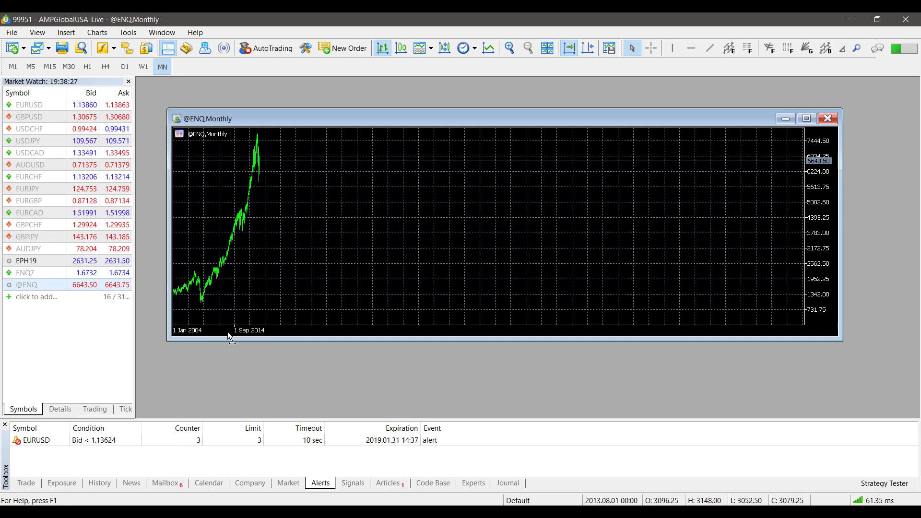
{"action": "scroll", "coordinate": [227, 332], "scroll_direction": "up", "scroll_amount": 4}
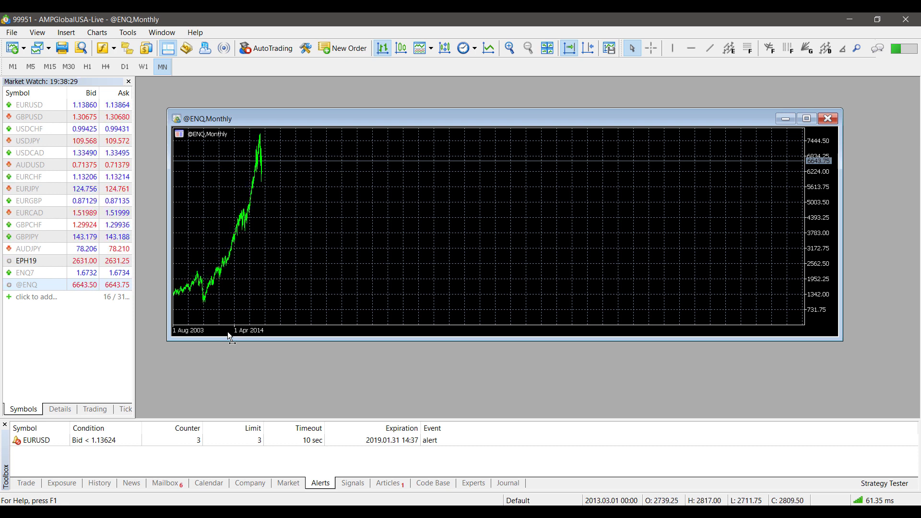
{"action": "scroll", "coordinate": [228, 331], "scroll_direction": "up", "scroll_amount": 5}
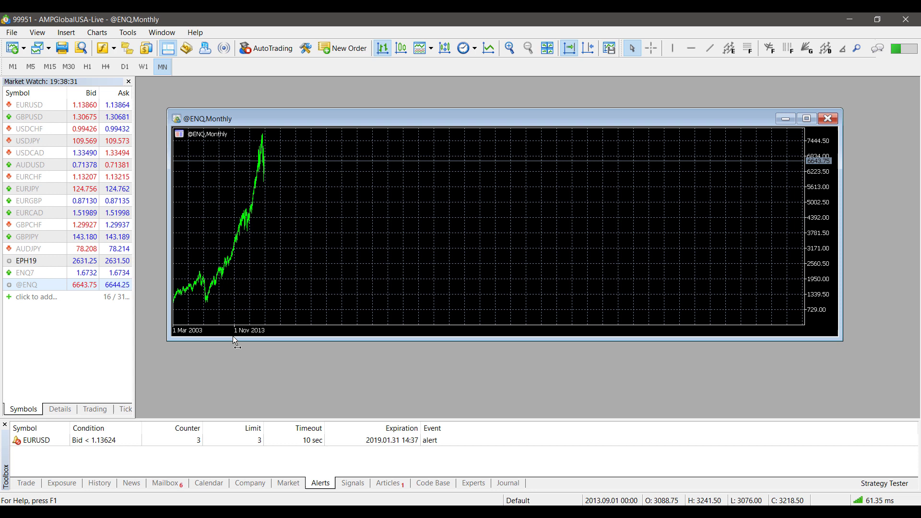
{"action": "scroll", "coordinate": [235, 342], "scroll_direction": "up", "scroll_amount": 6}
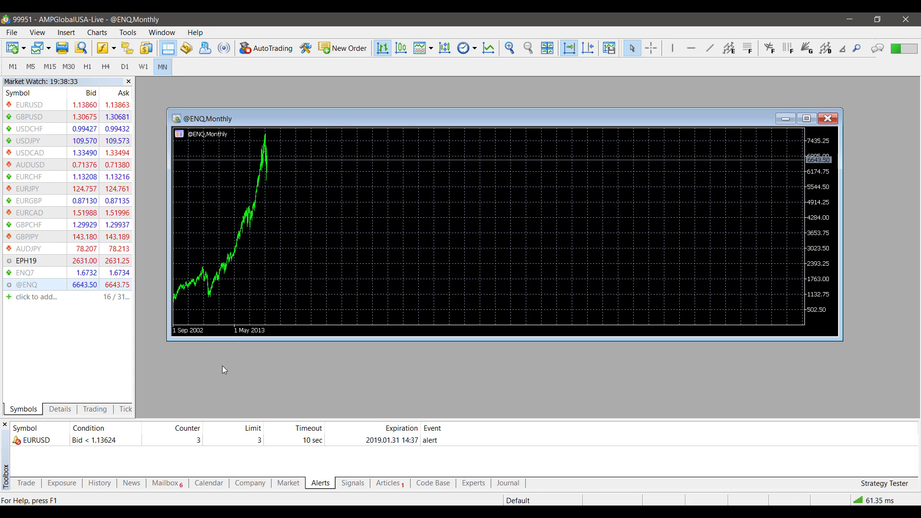
{"action": "scroll", "coordinate": [248, 332], "scroll_direction": "up", "scroll_amount": 5}
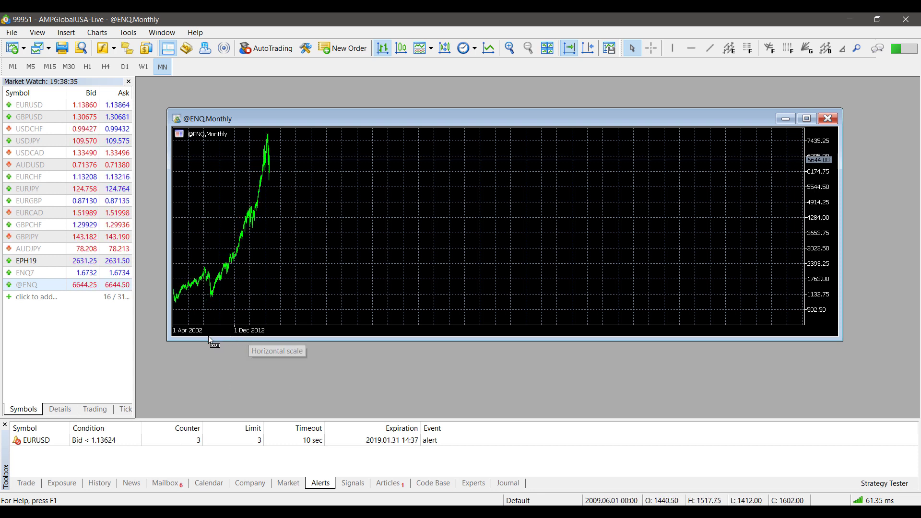
{"action": "scroll", "coordinate": [187, 302], "scroll_direction": "up", "scroll_amount": 5}
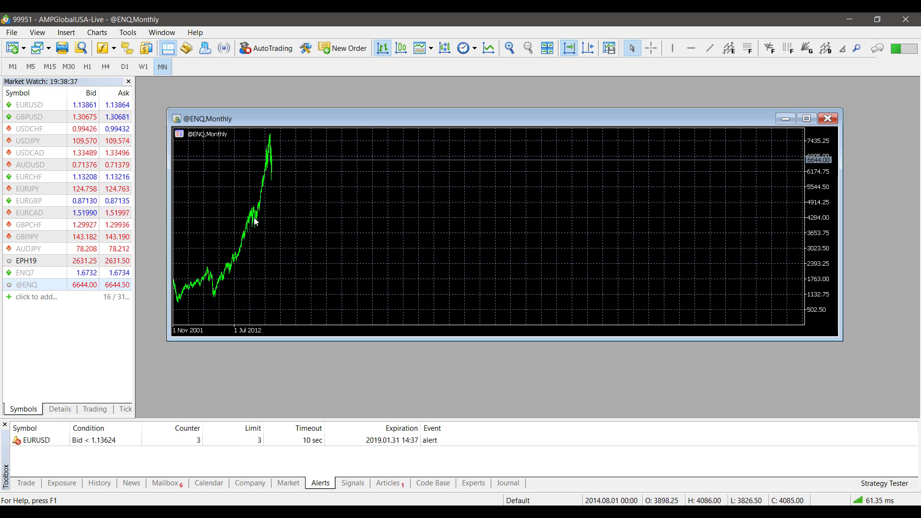
{"action": "scroll", "coordinate": [300, 203], "scroll_direction": "up", "scroll_amount": 4}
{"action": "right_click", "coordinate": [312, 190]}
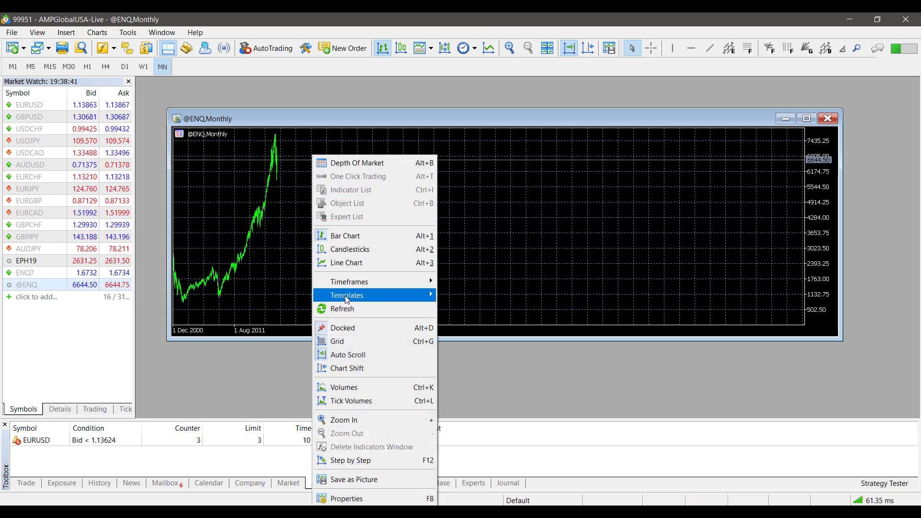
{"action": "mouse_move", "coordinate": [349, 285]}
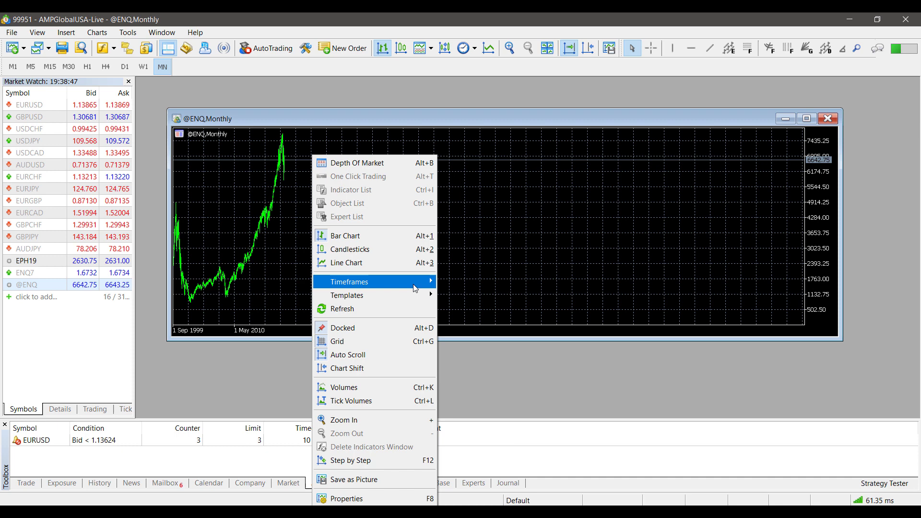
{"action": "mouse_move", "coordinate": [415, 289]}
{"action": "left_click", "coordinate": [446, 282]}
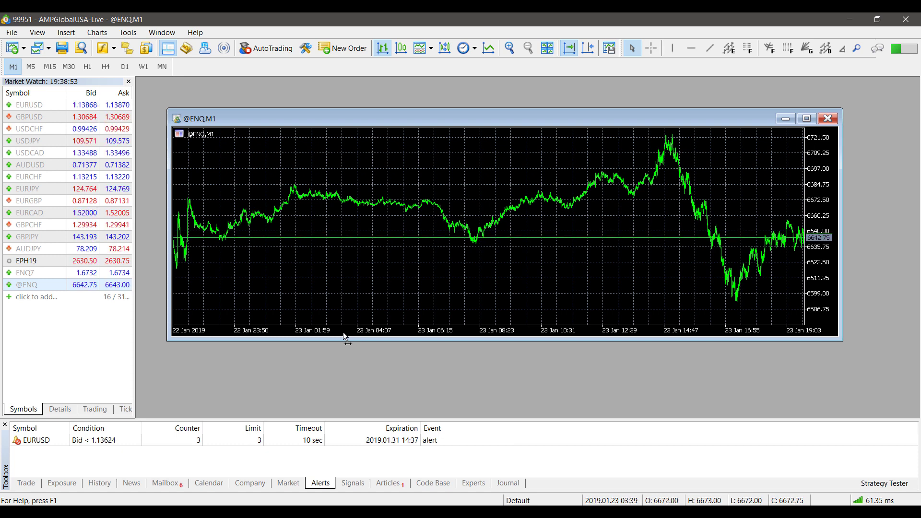
{"action": "left_click_drag", "start_coordinate": [344, 332], "coordinate": [392, 332]}
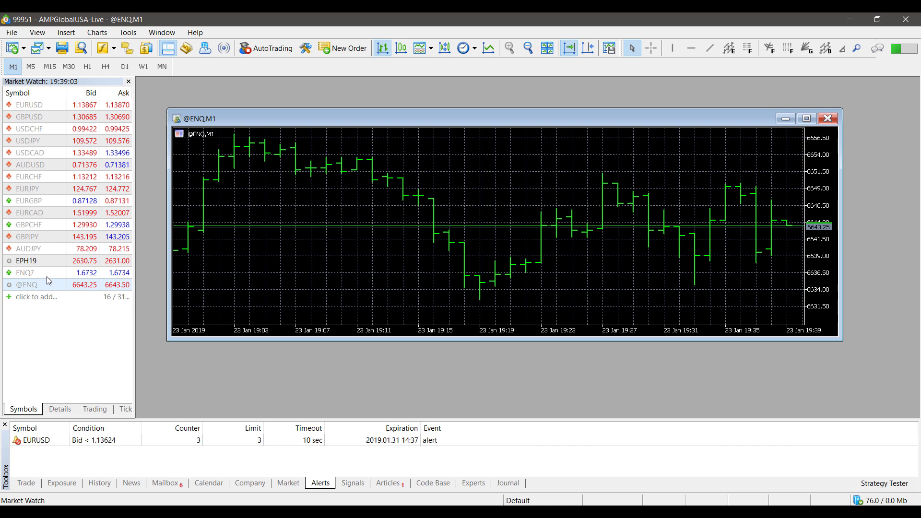
{"action": "mouse_move", "coordinate": [47, 278]}
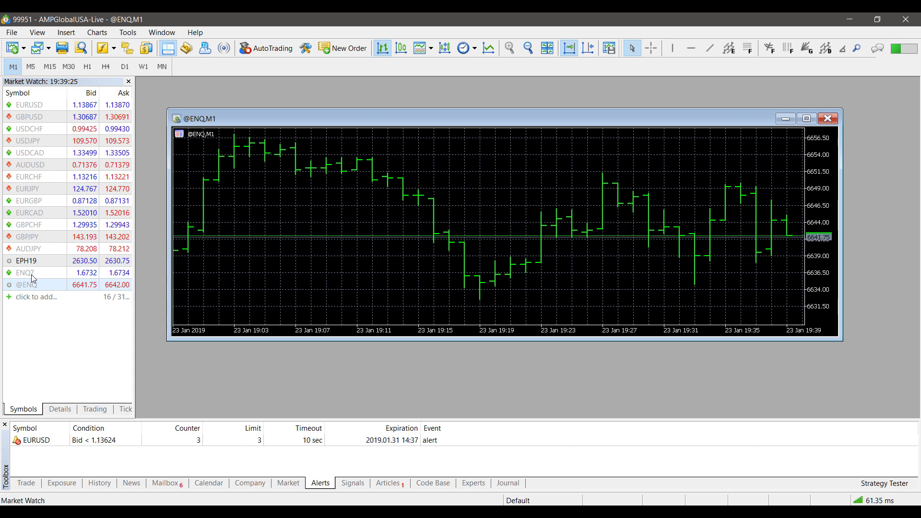
{"action": "left_click", "coordinate": [21, 298]}
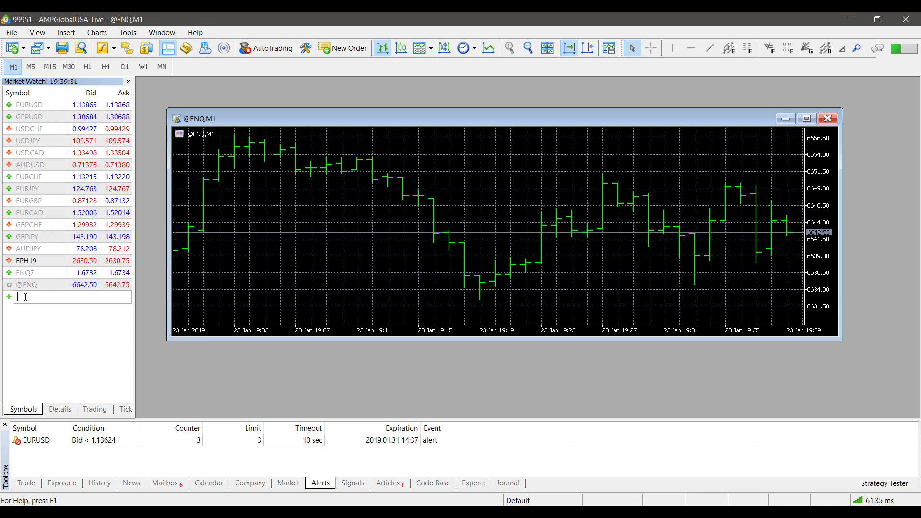
{"action": "type", "text": "@"}
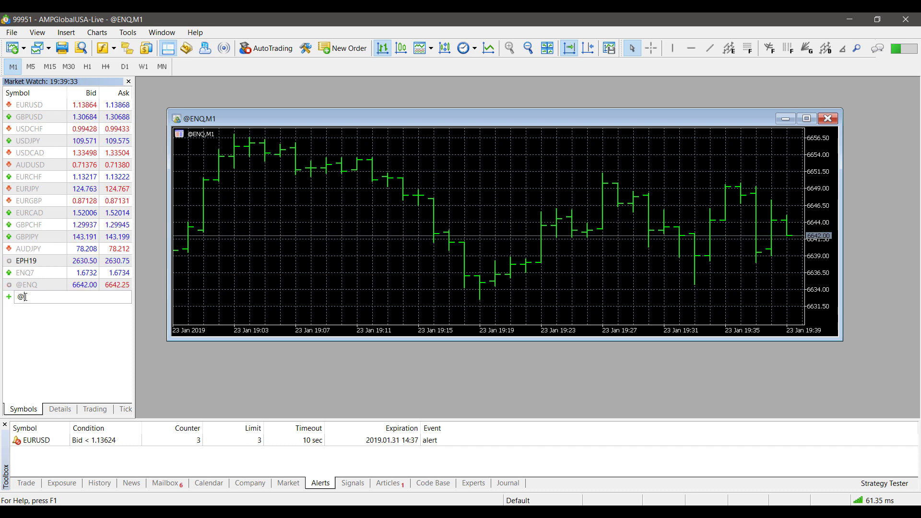
{"action": "type", "text": "EP"}
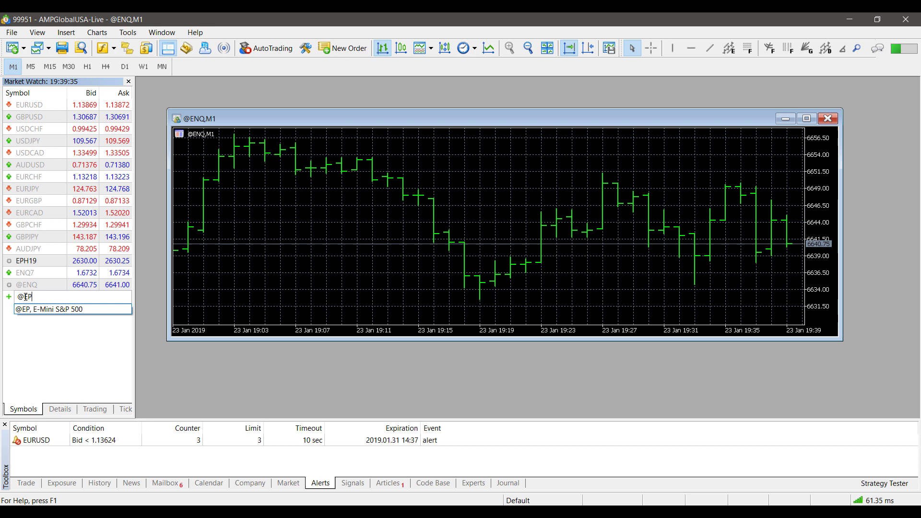
{"action": "left_click", "coordinate": [41, 311]}
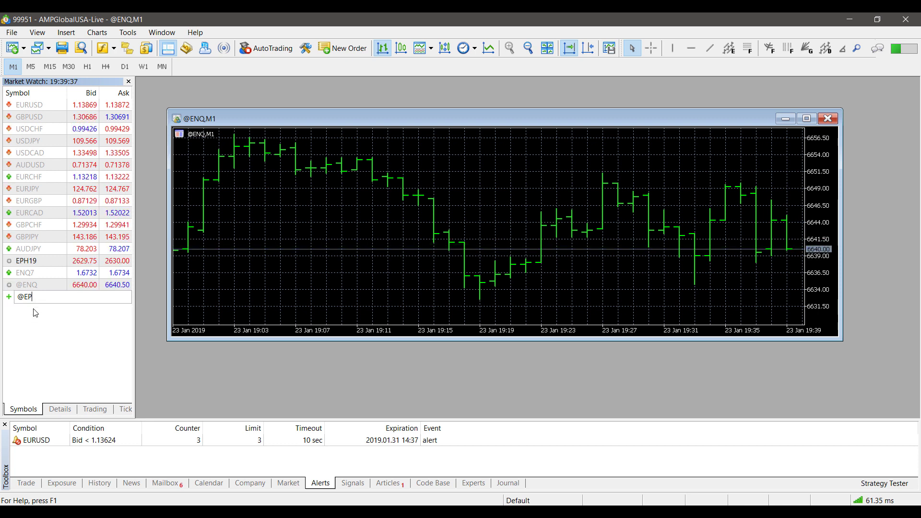
{"action": "key", "text": "Return"}
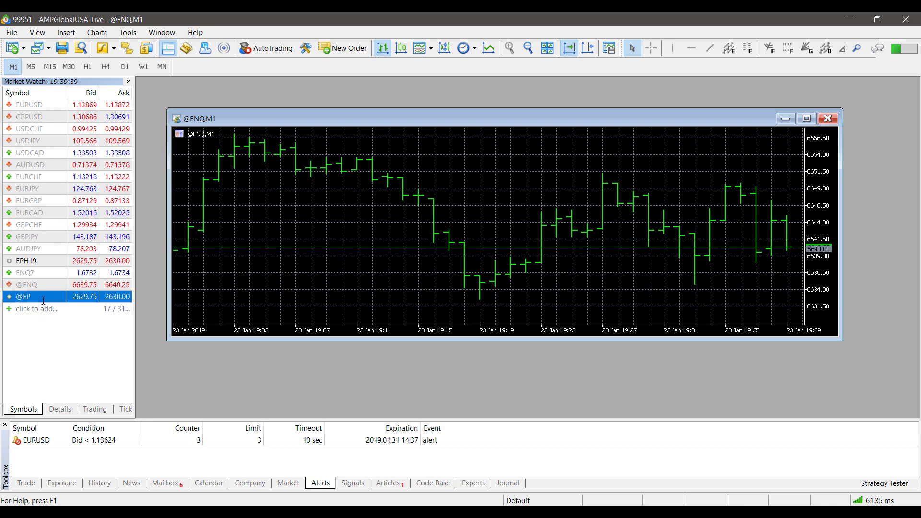
{"action": "left_click", "coordinate": [829, 118]}
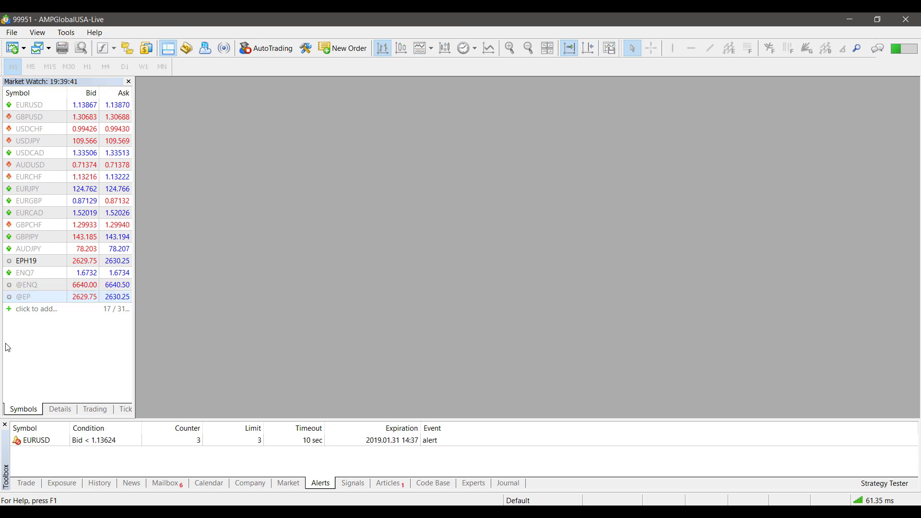
{"action": "right_click", "coordinate": [50, 298]}
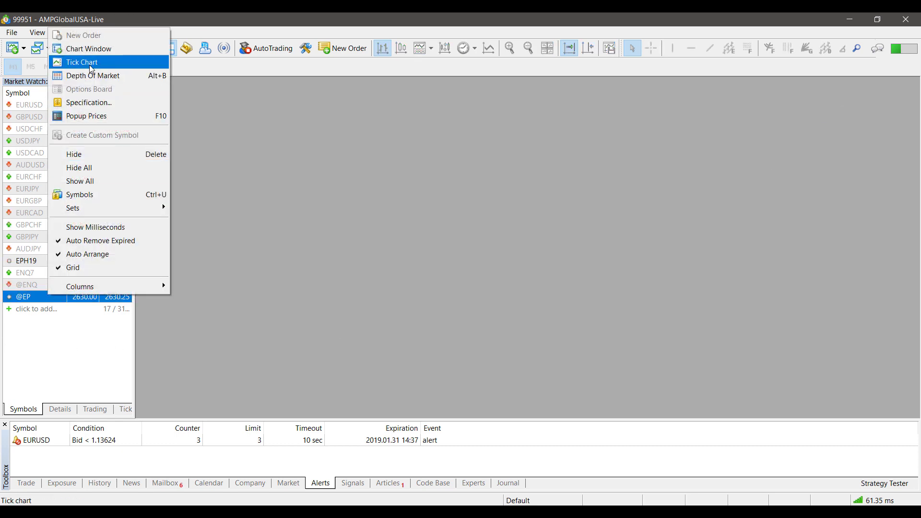
{"action": "left_click", "coordinate": [97, 49]}
{"action": "right_click", "coordinate": [356, 274]}
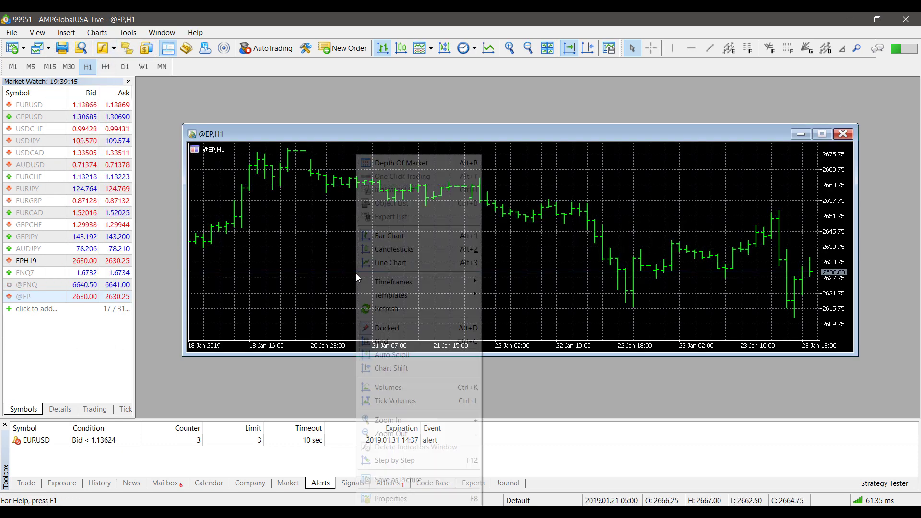
{"action": "mouse_move", "coordinate": [423, 282]}
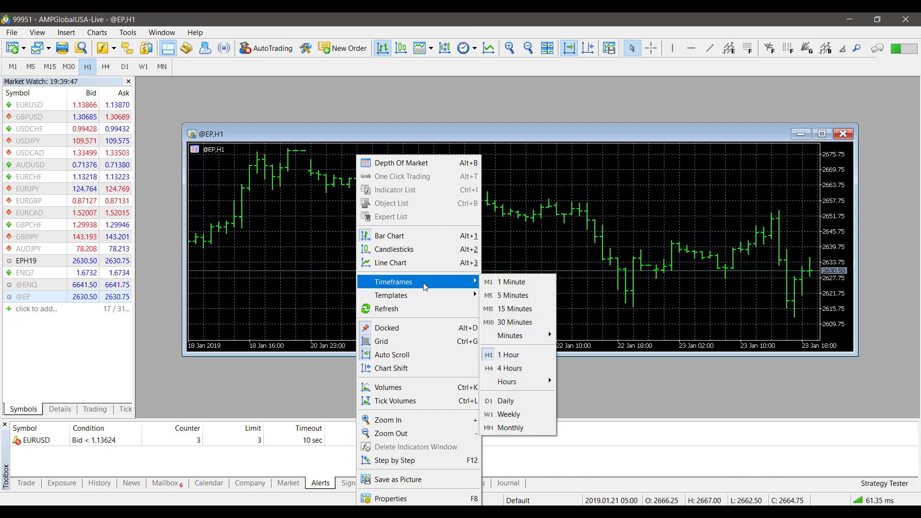
{"action": "left_click", "coordinate": [510, 427]}
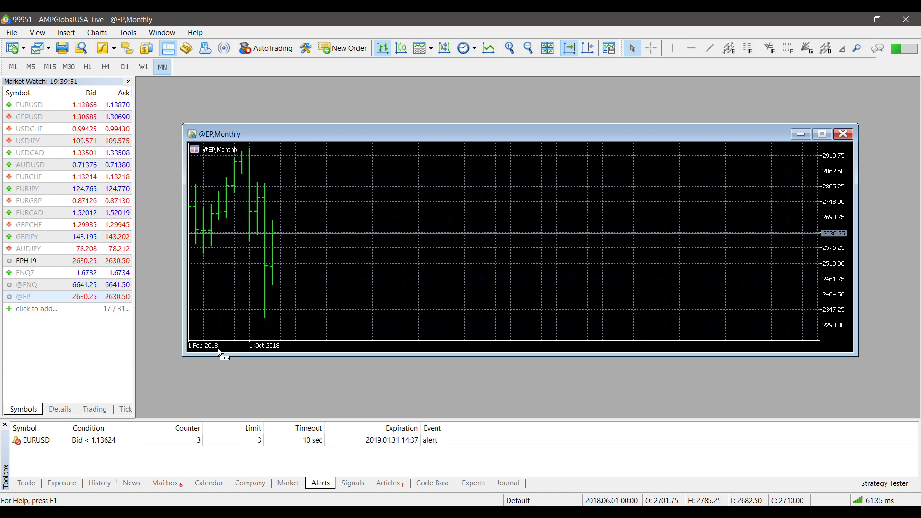